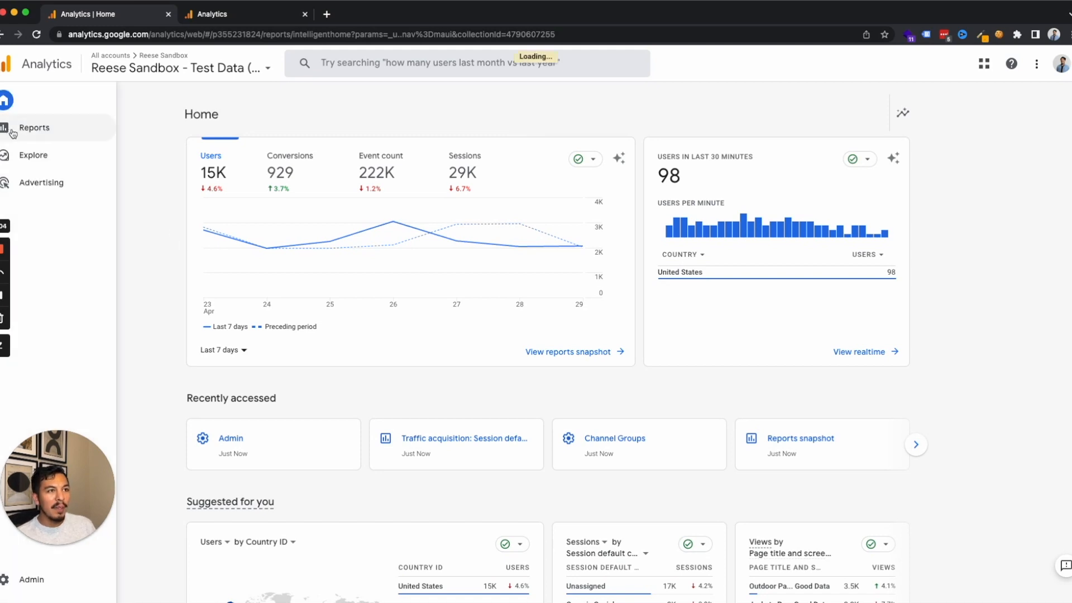
Step: Open the Traffic acquisition report under Acquisition and view its session default channel group table
{"action": "left_click", "coordinate": [28, 129]}
{"action": "left_click", "coordinate": [118, 165]}
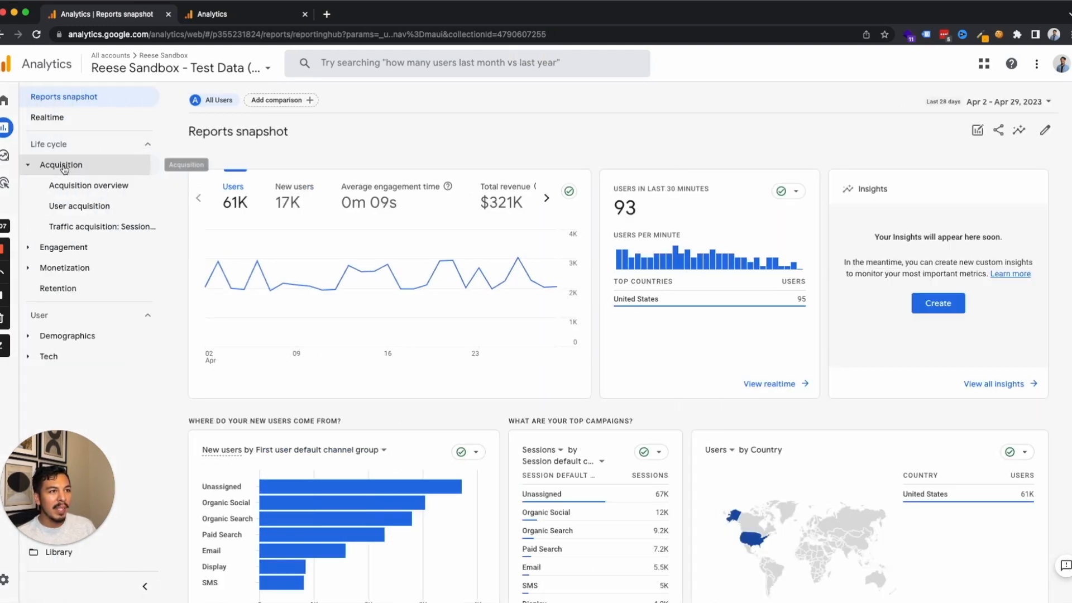
{"action": "left_click", "coordinate": [119, 225]}
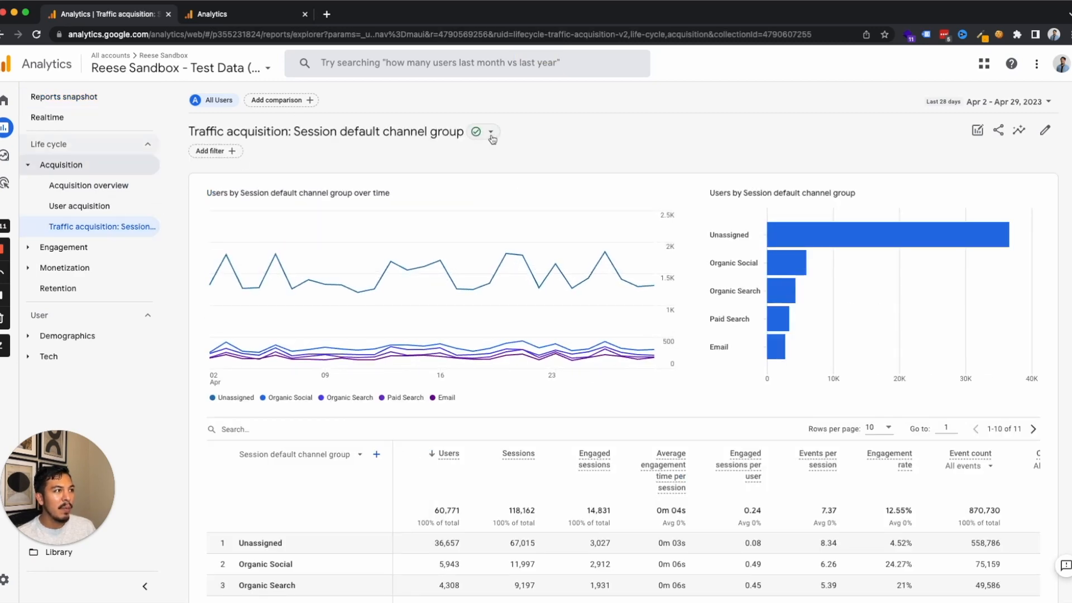
{"action": "scroll", "coordinate": [371, 192], "scroll_direction": "down", "scroll_amount": 2}
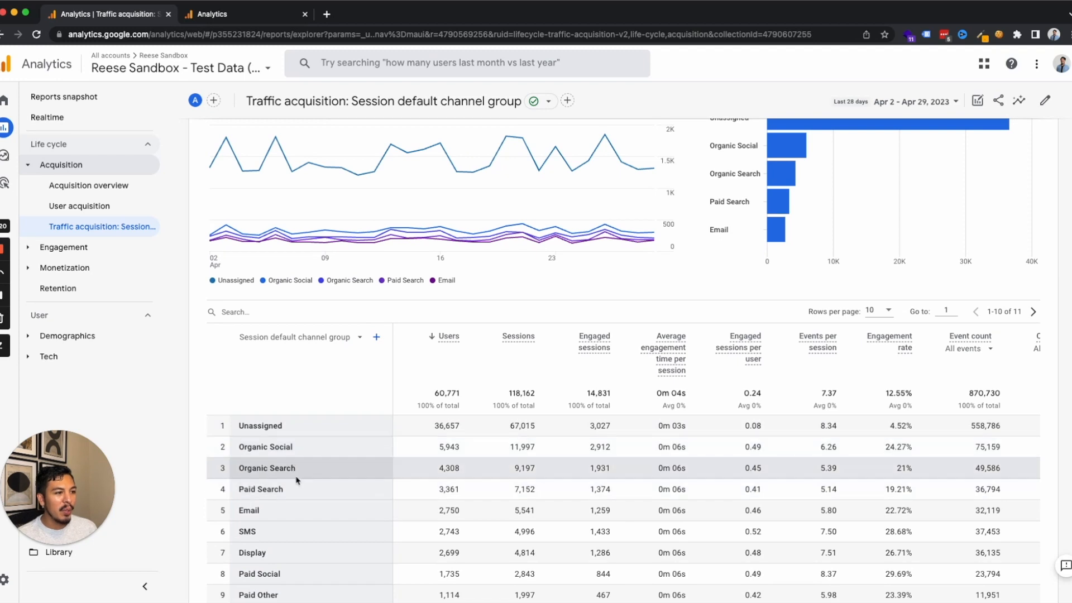
Step: Filter the channel group table by the search term "unassigned"
{"action": "left_click", "coordinate": [268, 312]}
{"action": "type", "text": "unassigned"}
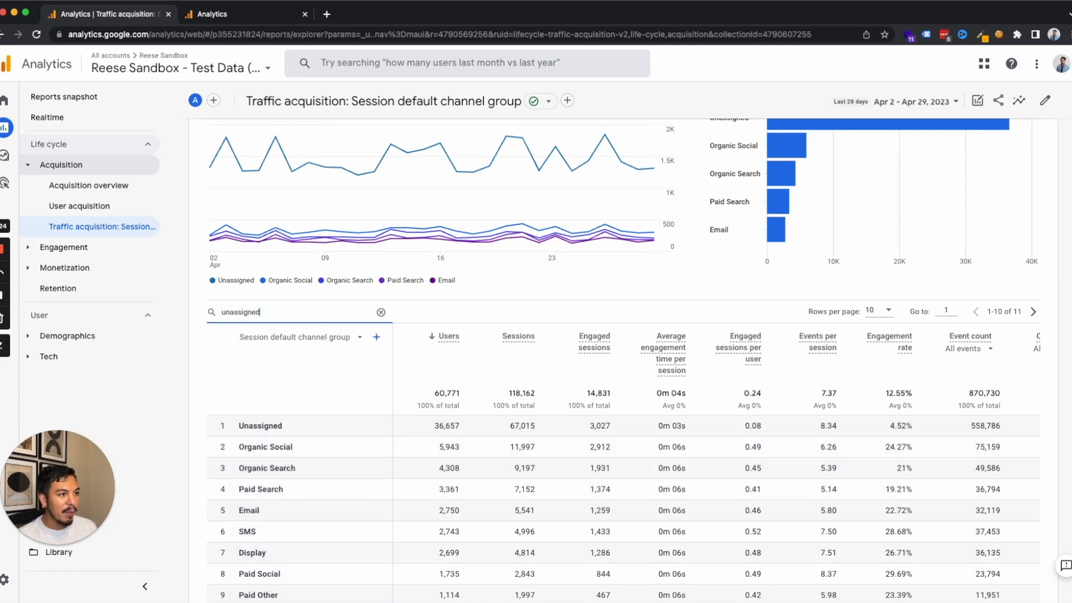
{"action": "key", "text": "Return"}
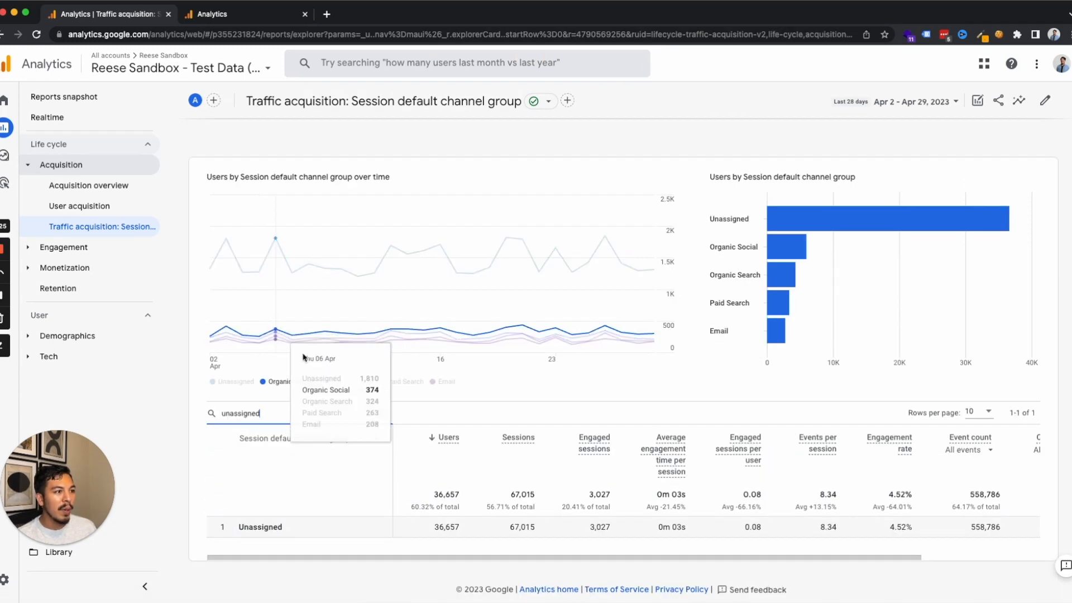
Step: Add Session source / medium as a secondary dimension and highlight the shareasale.com / affiliates and sas / affiliates rows
{"action": "left_click", "coordinate": [376, 438]}
{"action": "type", "text": "sou"}
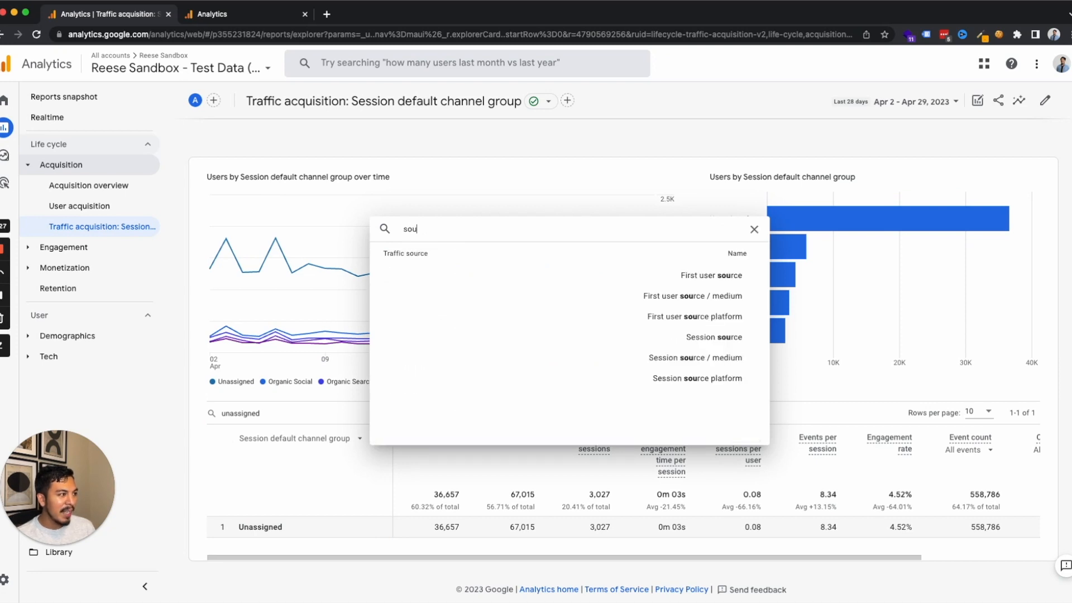
{"action": "left_click", "coordinate": [717, 360]}
{"action": "scroll", "coordinate": [507, 419], "scroll_direction": "down", "scroll_amount": 3}
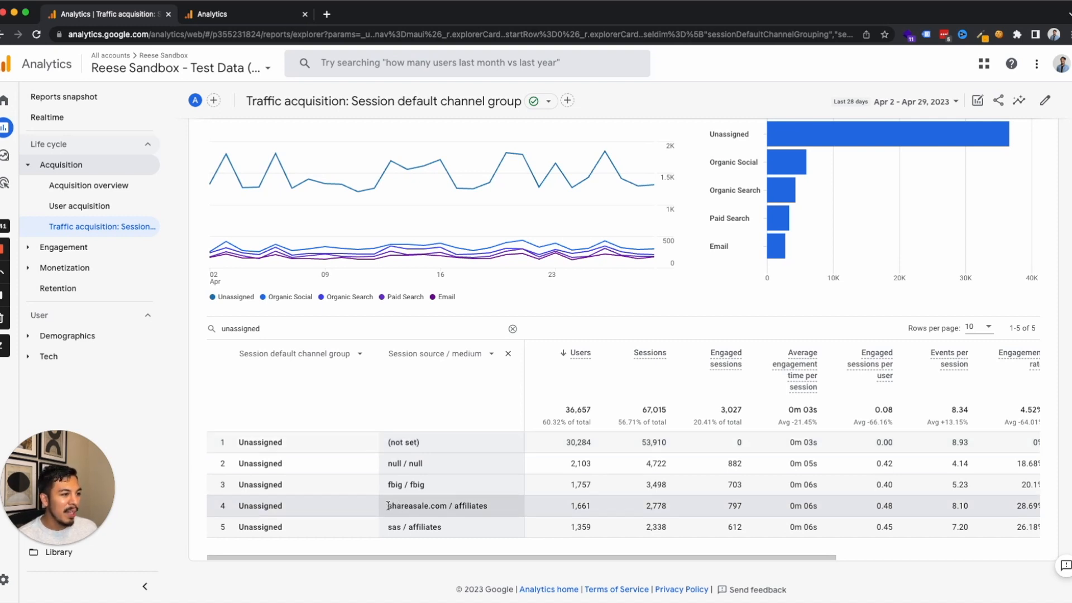
{"action": "left_click_drag", "start_coordinate": [388, 505], "coordinate": [487, 506]}
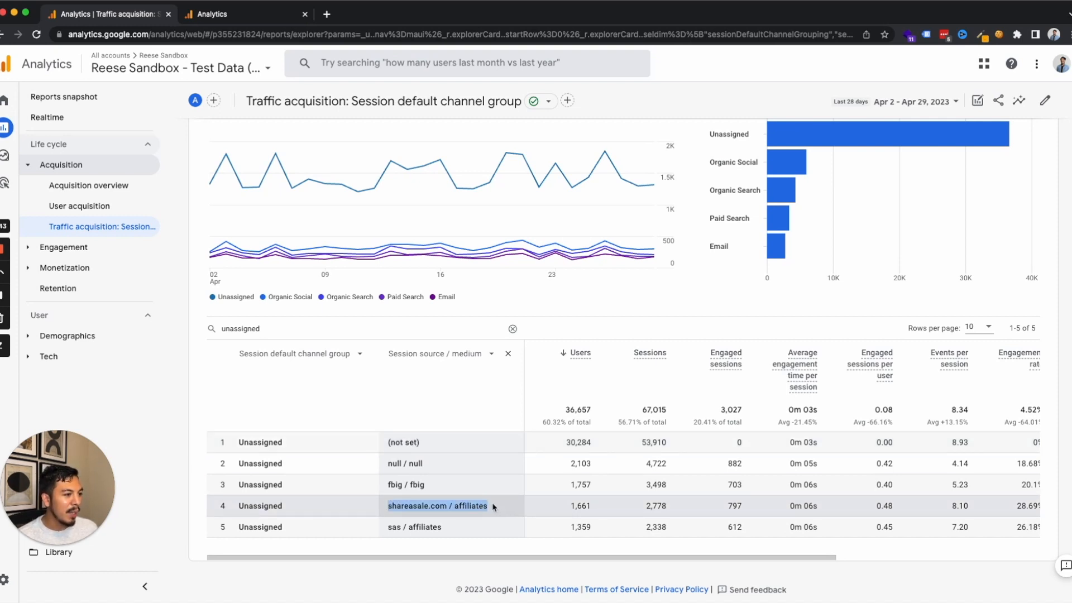
{"action": "left_click_drag", "start_coordinate": [389, 528], "coordinate": [450, 533]}
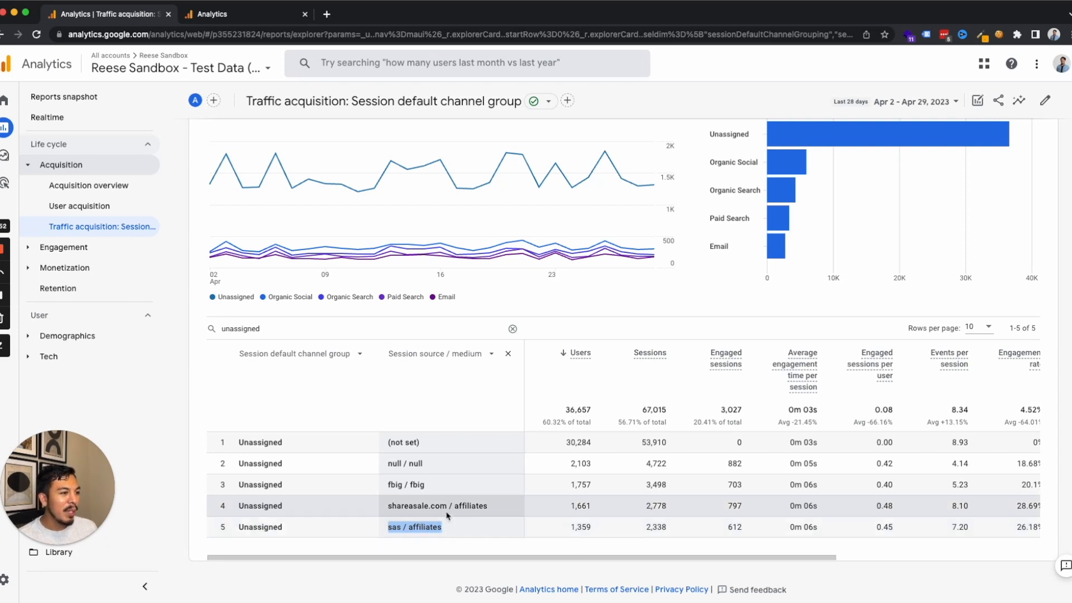
{"action": "left_click", "coordinate": [446, 511]}
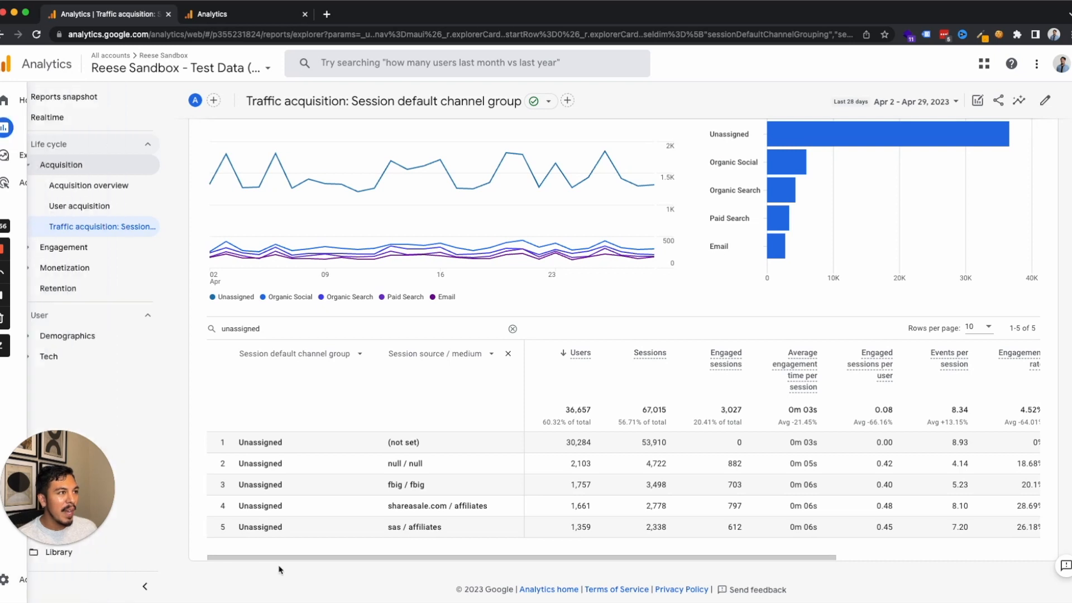
Step: Open the property's Channel Groups data settings in the admin area and start a new channel group
{"action": "left_click", "coordinate": [53, 591]}
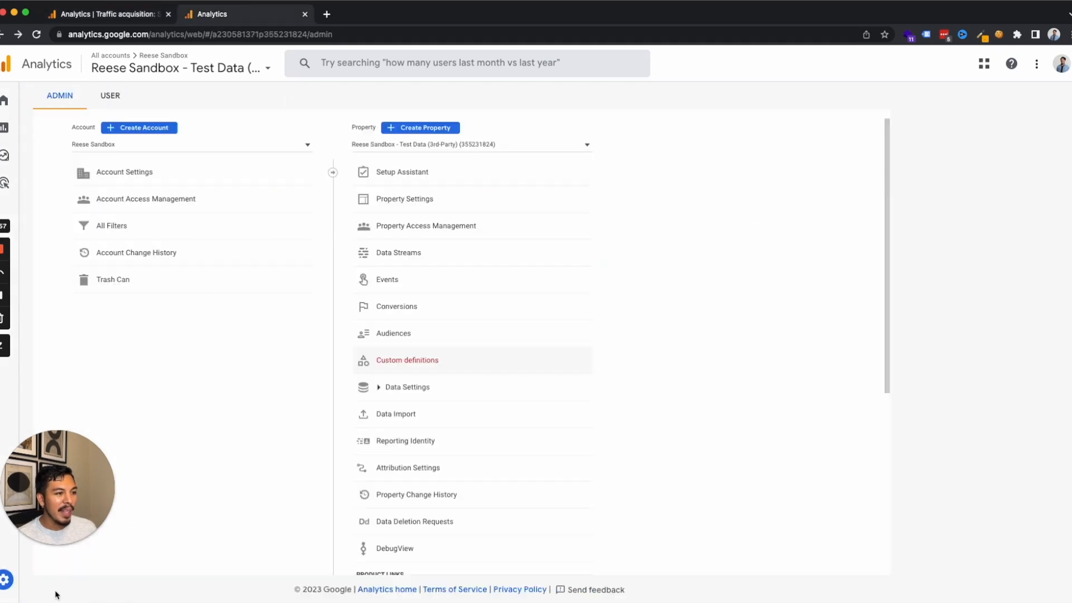
{"action": "left_click", "coordinate": [418, 388]}
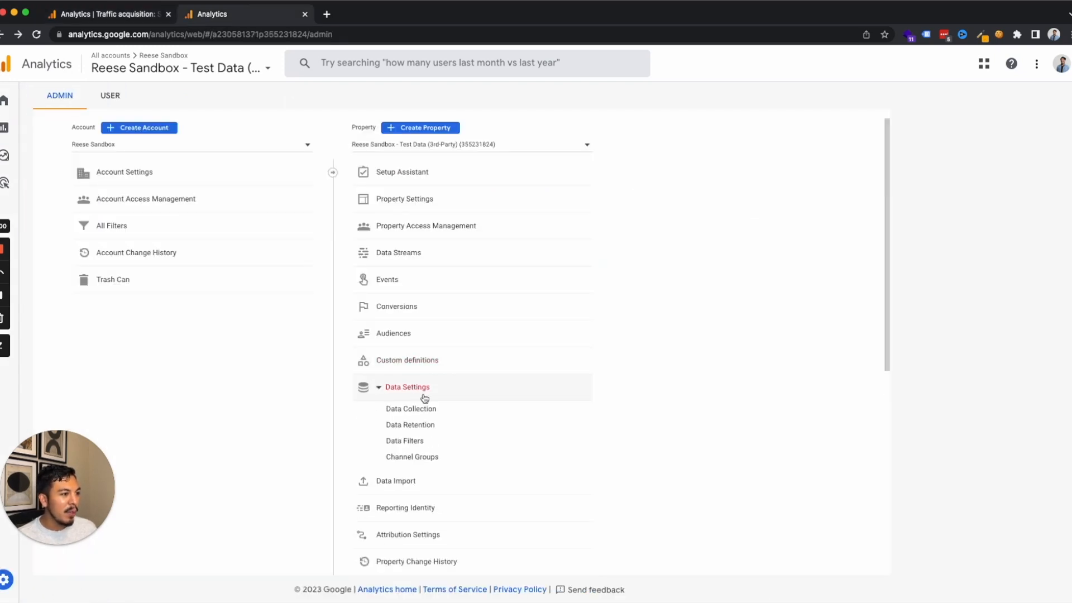
{"action": "left_click", "coordinate": [430, 458]}
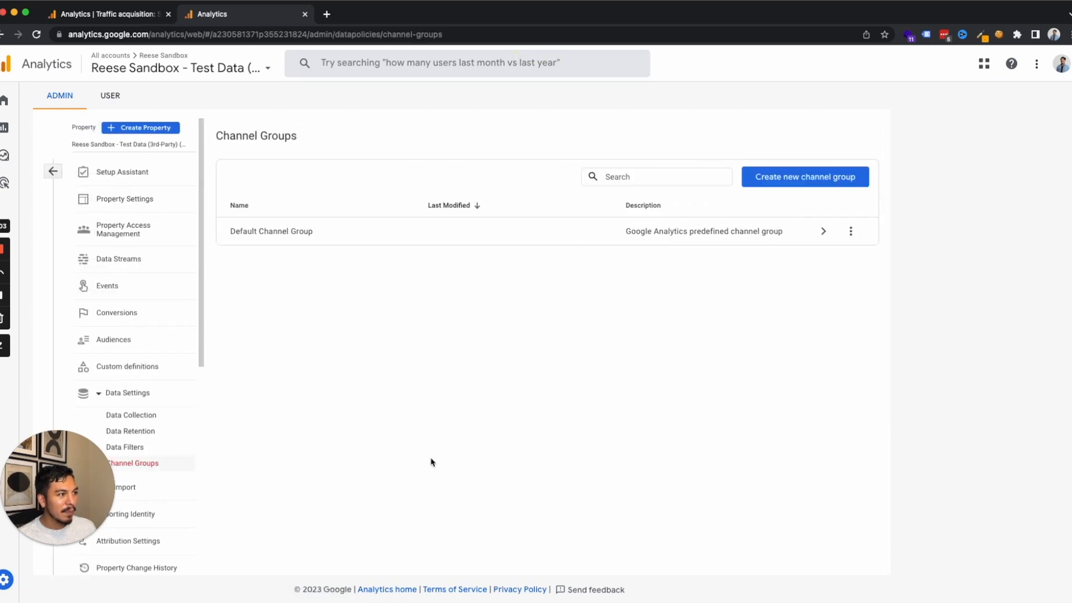
{"action": "left_click", "coordinate": [791, 182]}
{"action": "scroll", "coordinate": [787, 357], "scroll_direction": "down", "scroll_amount": 4}
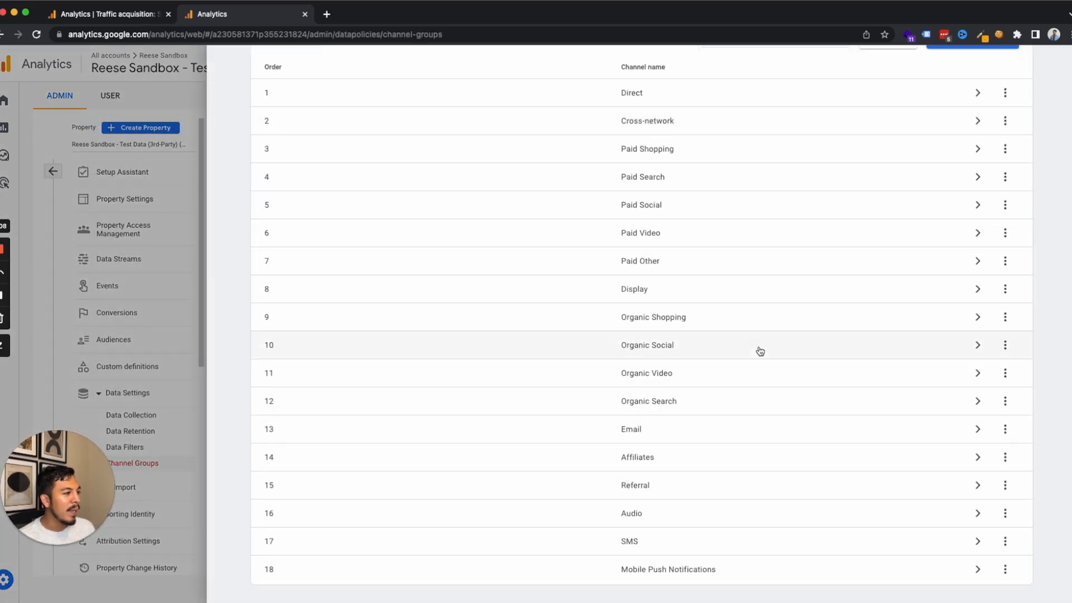
Step: Add an OR rule based on Medium to the conditions of the Affiliates channel
{"action": "left_click", "coordinate": [970, 455]}
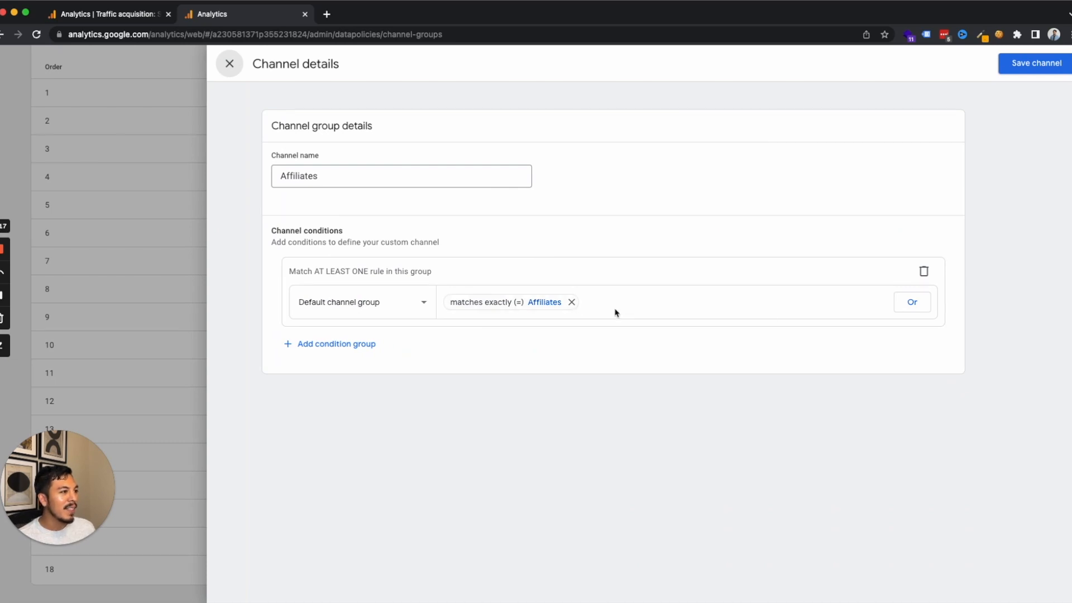
{"action": "left_click", "coordinate": [912, 304]}
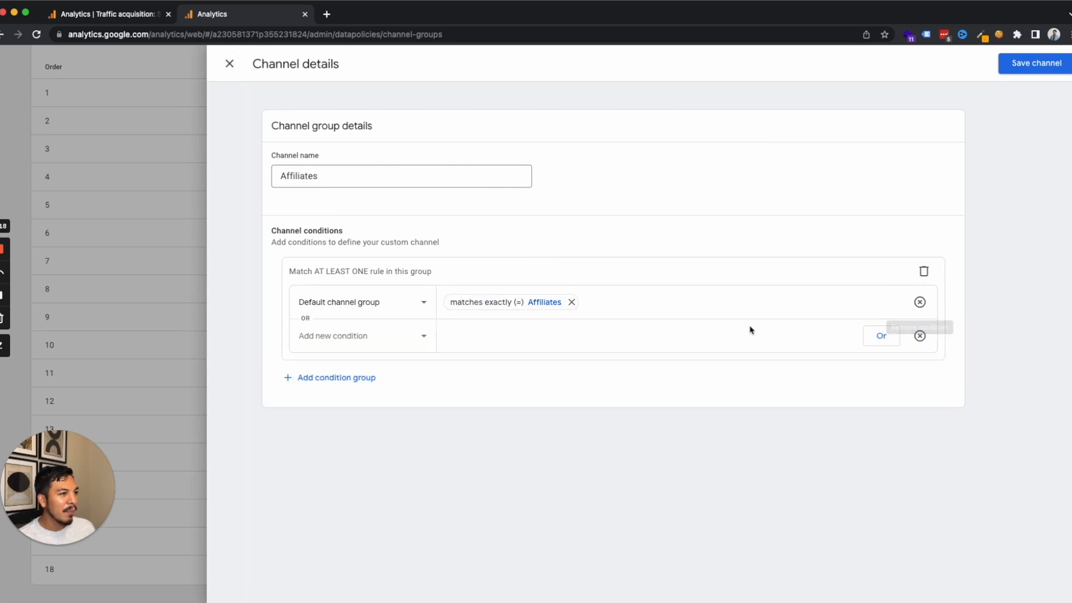
{"action": "left_click", "coordinate": [406, 344]}
{"action": "left_click", "coordinate": [384, 384]}
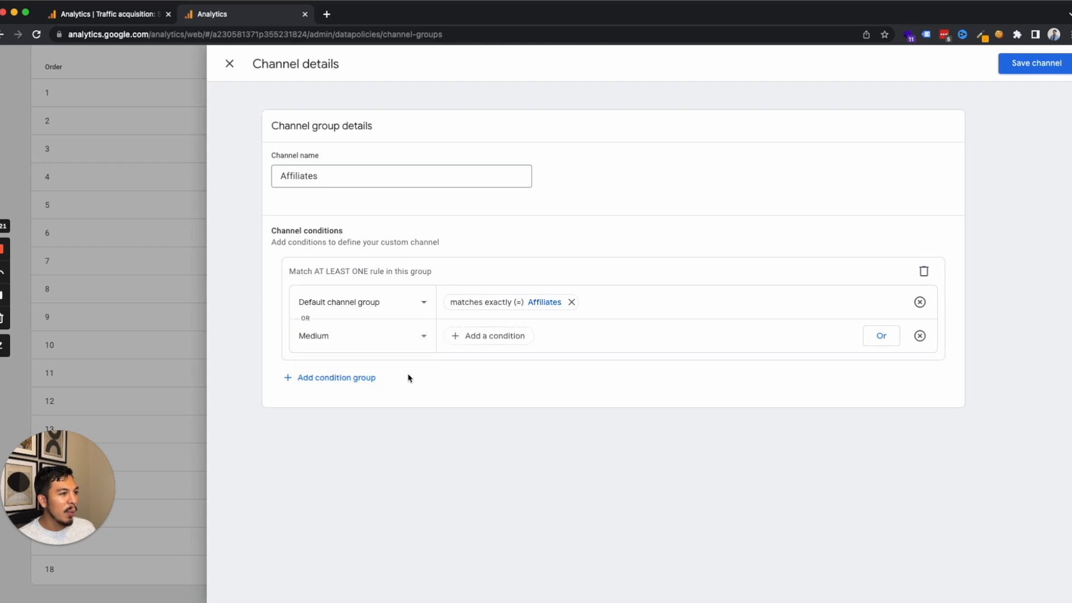
Step: Set the Medium rule to match exactly "affiliates", checking the value against the traffic report, and save the Affiliates channel
{"action": "left_click", "coordinate": [506, 342]}
{"action": "left_click", "coordinate": [511, 402]}
{"action": "type", "text": "a"}
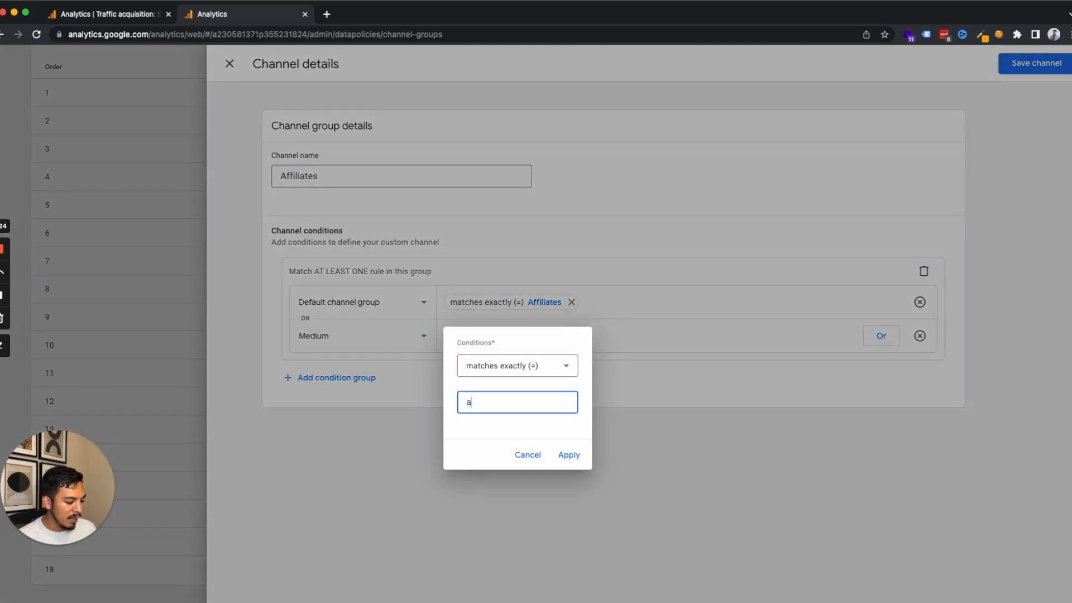
{"action": "type", "text": "ffilaiates"}
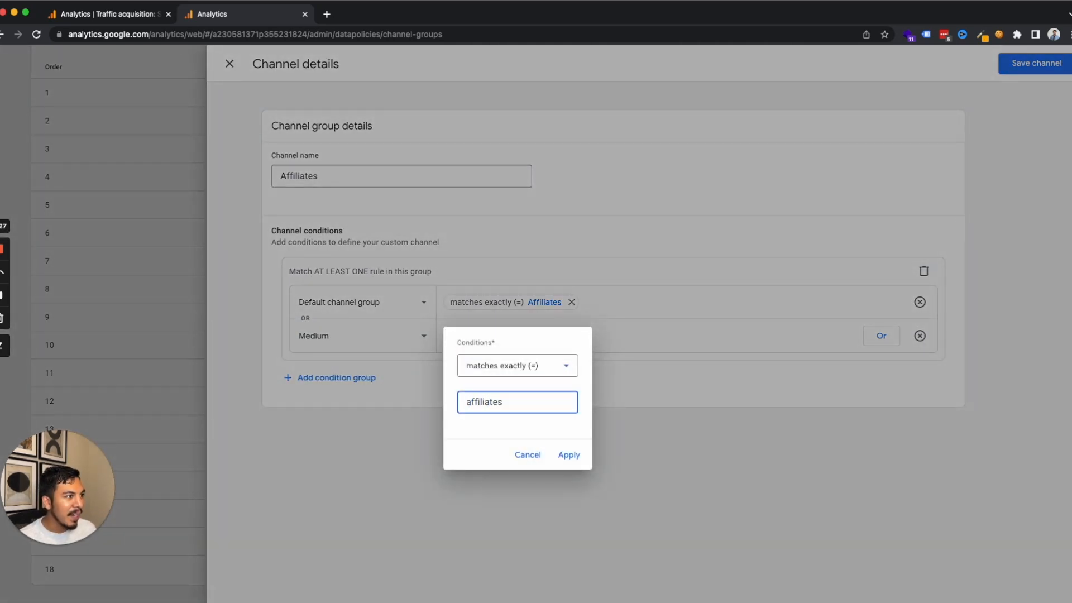
{"action": "key", "text": "ctrl+shift+Tab"}
{"action": "left_click_drag", "start_coordinate": [456, 506], "coordinate": [502, 510]}
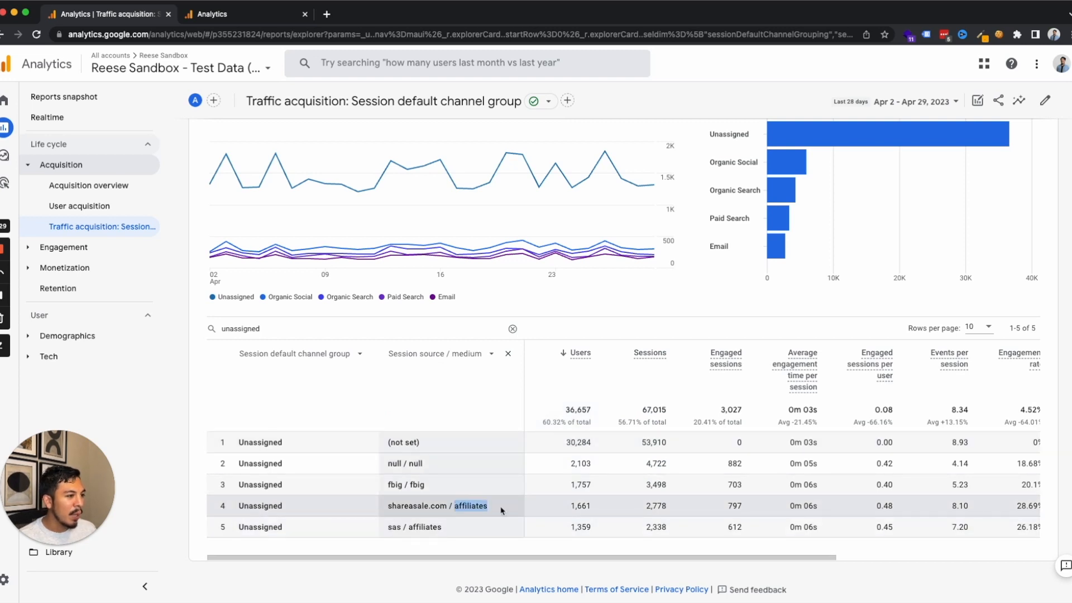
{"action": "key", "text": "ctrl+Tab"}
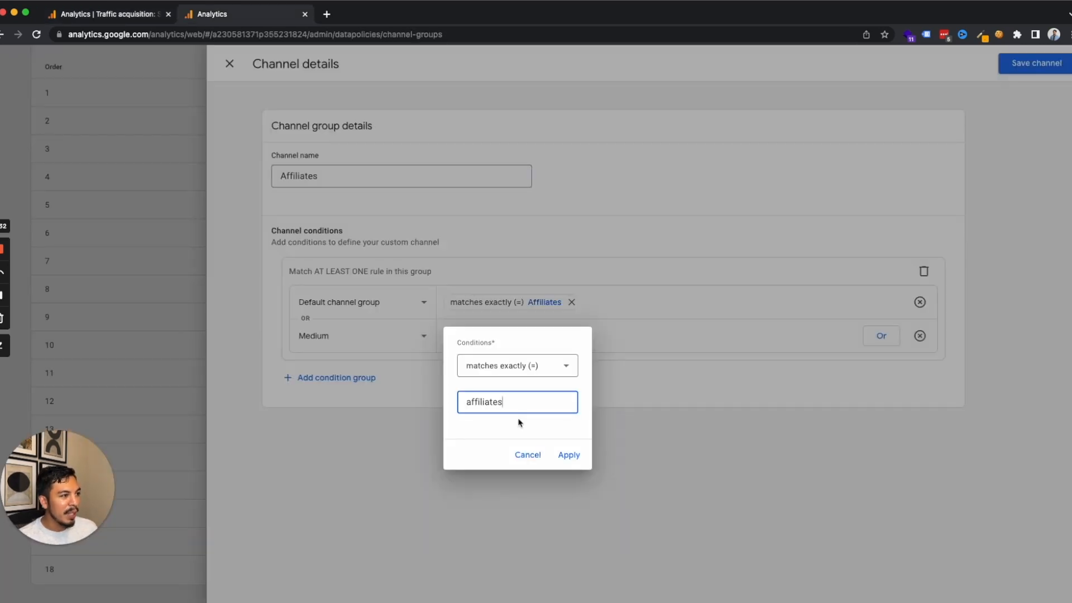
{"action": "left_click", "coordinate": [575, 454]}
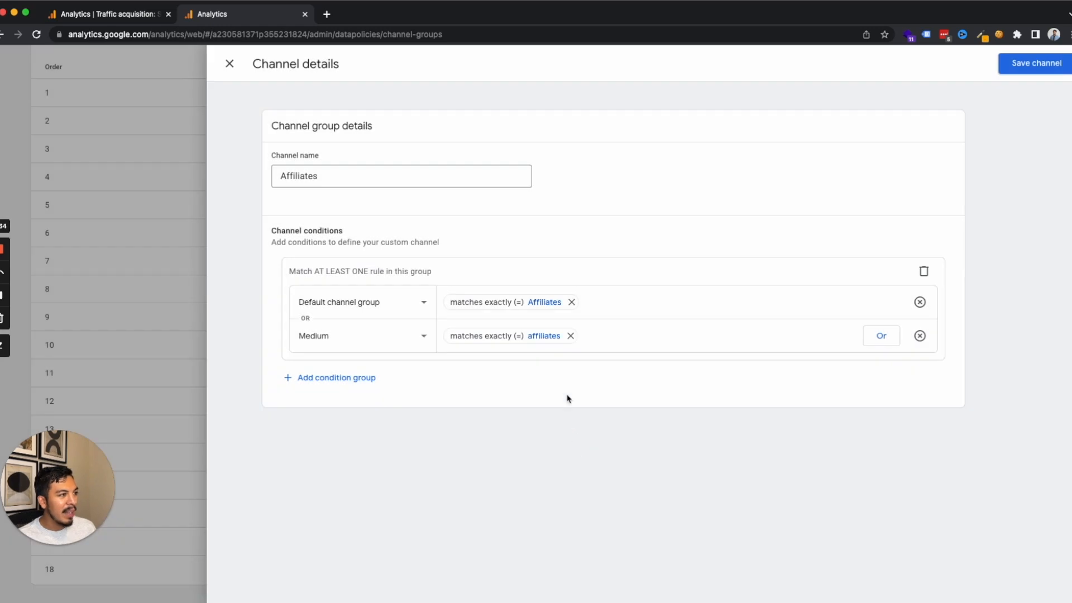
{"action": "left_click", "coordinate": [292, 182]}
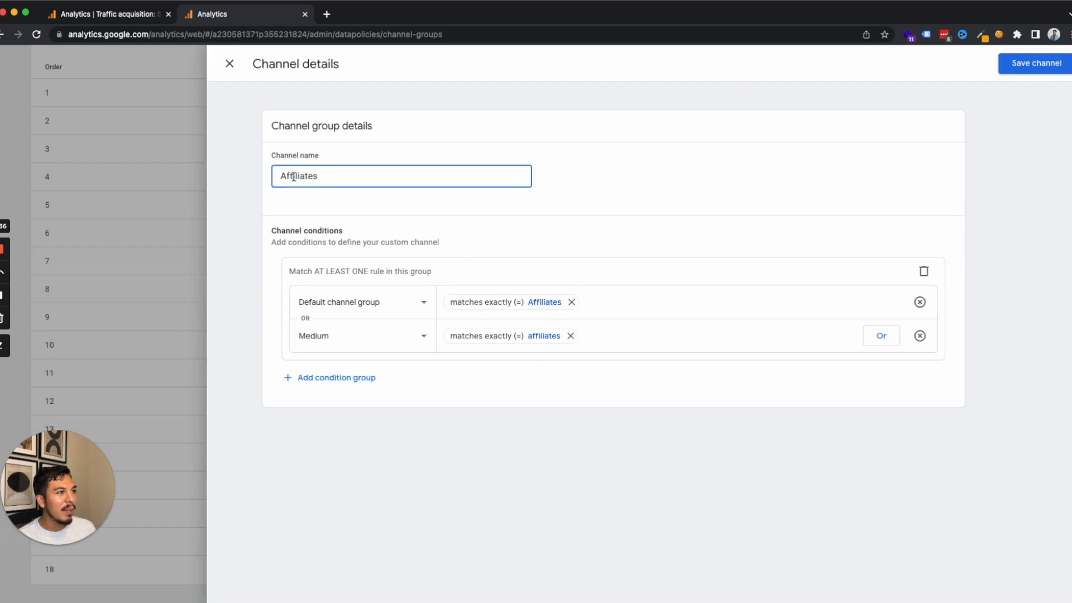
{"action": "double_click", "coordinate": [292, 183]}
{"action": "left_click", "coordinate": [1038, 64]}
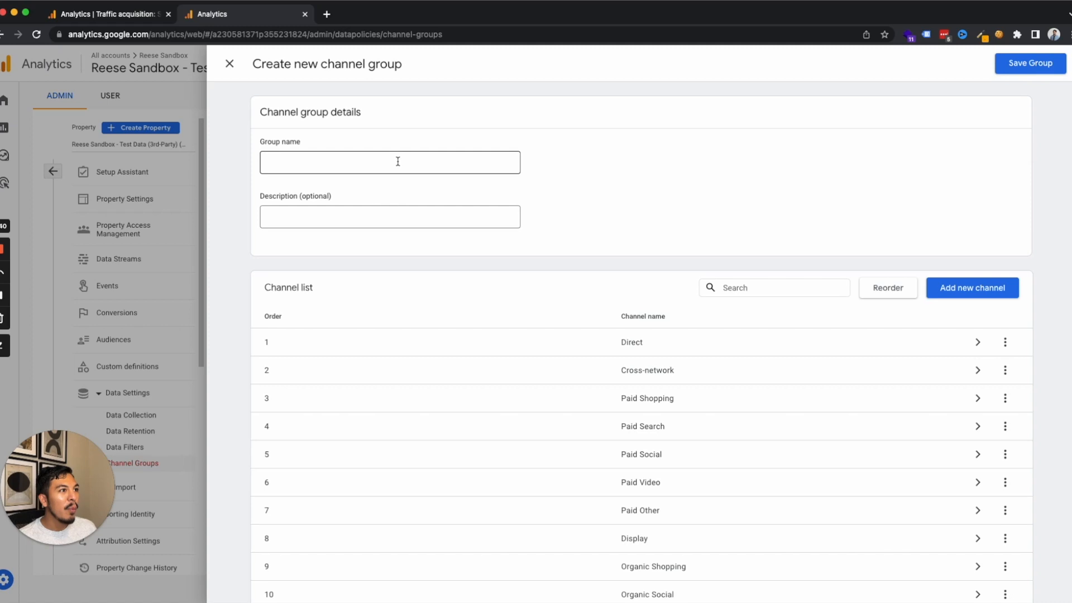
Step: Name the new channel group "Custom Channel Group" and save it
{"action": "left_click", "coordinate": [398, 162]}
{"action": "type", "text": "Custom Channel Group"}
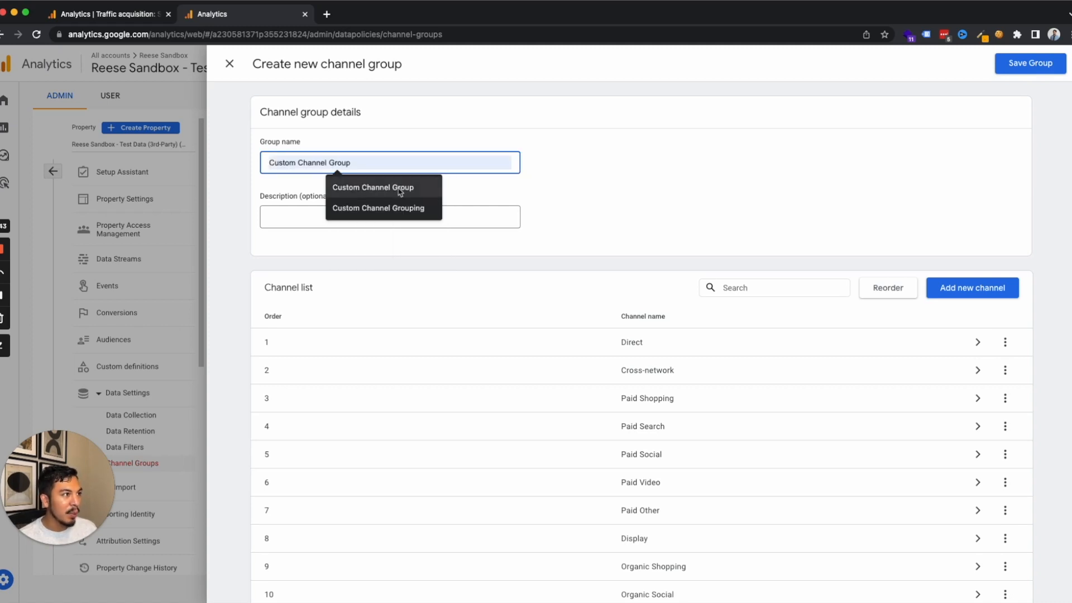
{"action": "left_click", "coordinate": [400, 187]}
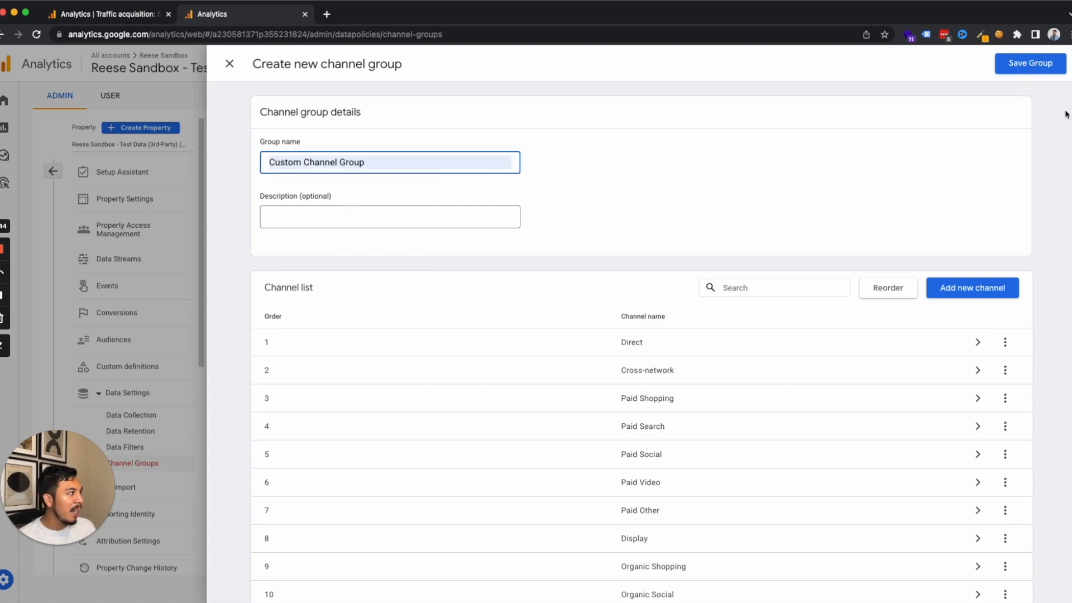
{"action": "left_click", "coordinate": [1022, 74]}
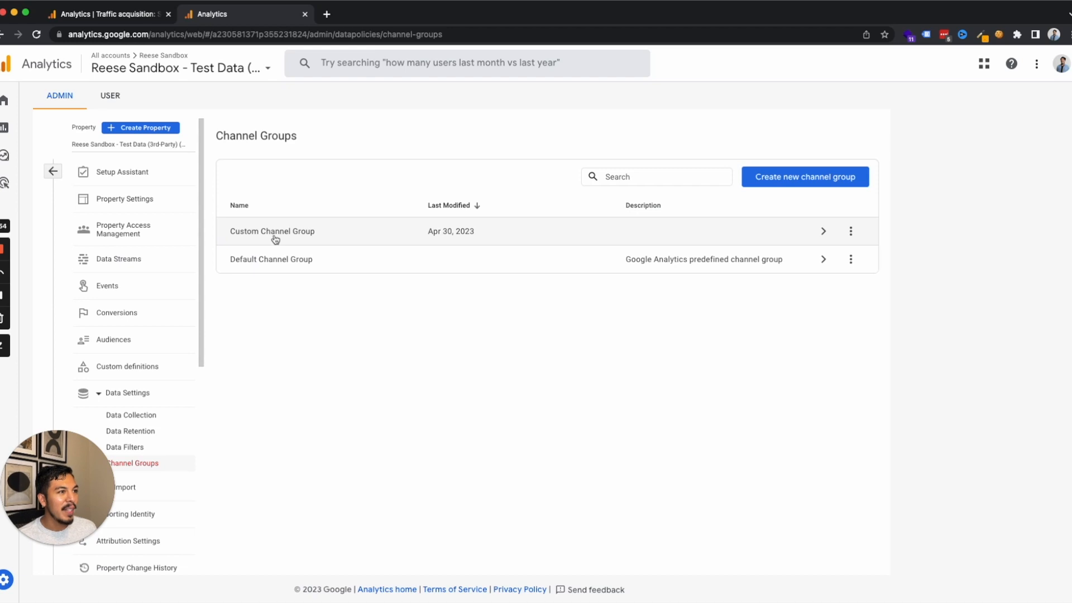
Step: Return to the reports and reopen the Traffic acquisition report to view its channel group table
{"action": "left_click", "coordinate": [10, 132]}
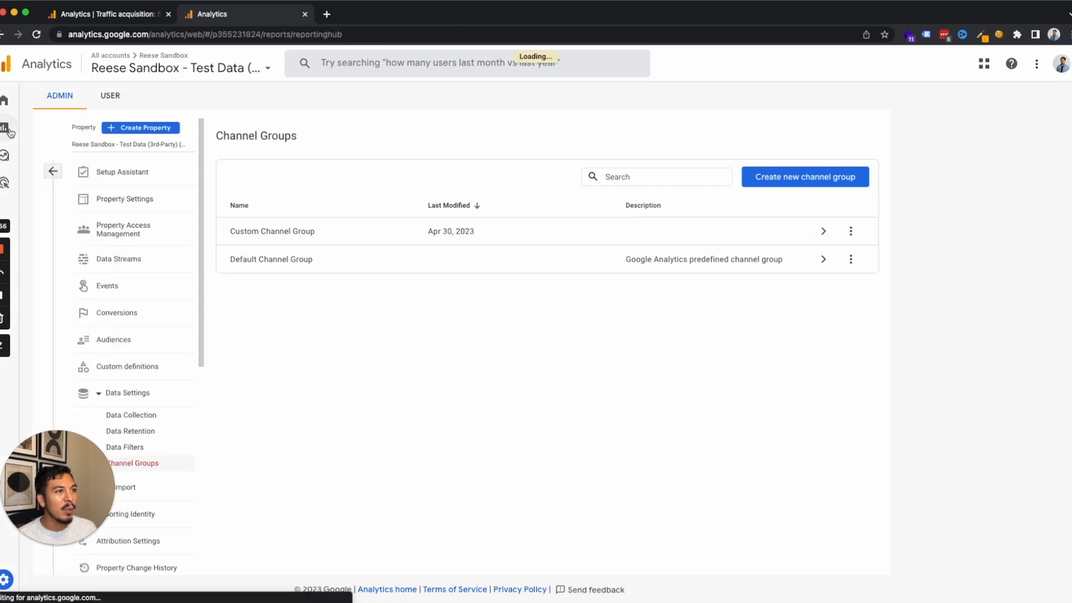
{"action": "left_click", "coordinate": [102, 224]}
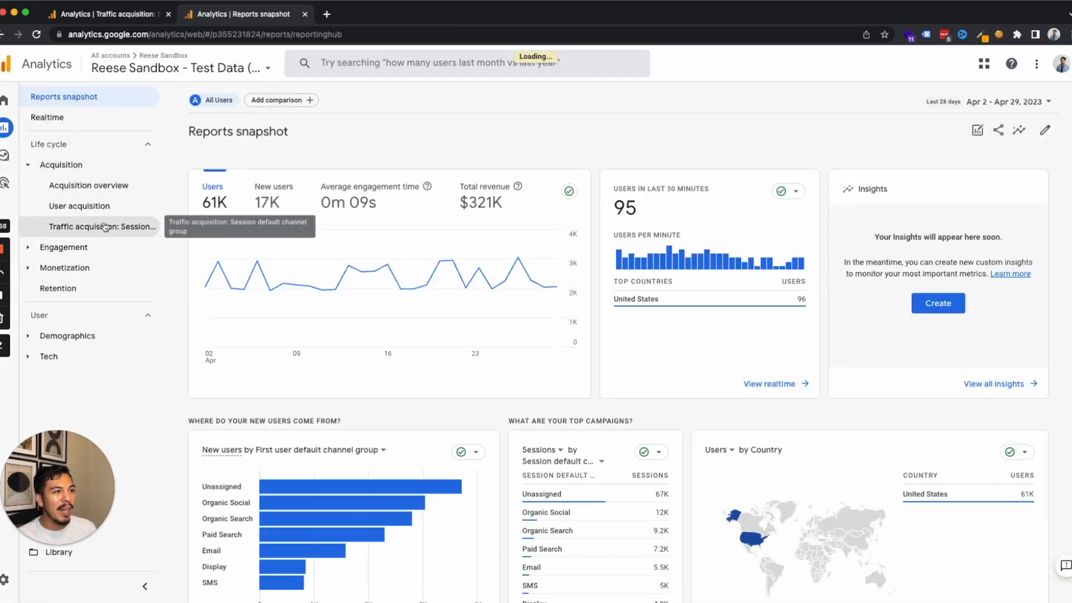
{"action": "scroll", "coordinate": [212, 295], "scroll_direction": "down", "scroll_amount": 1}
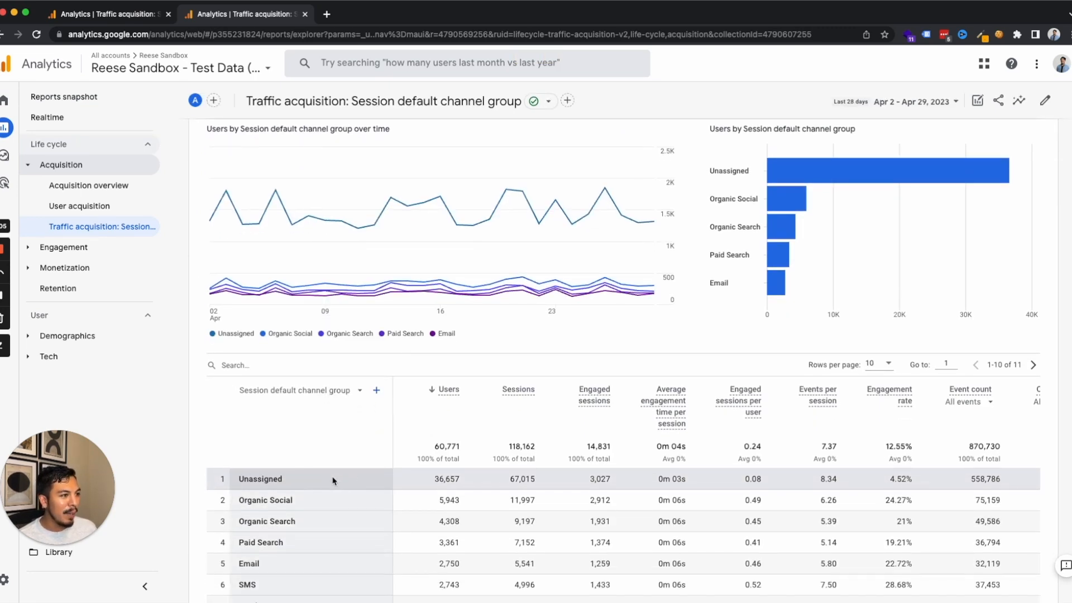
Step: Customize the Traffic acquisition report by removing the archived dimension from its primary dimensions
{"action": "left_click", "coordinate": [1044, 102]}
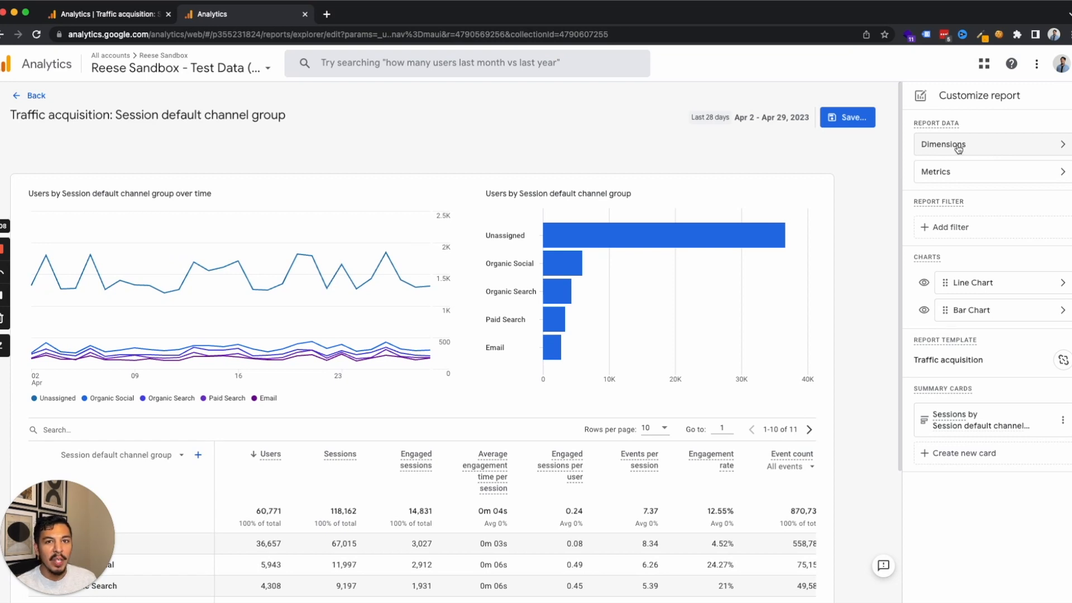
{"action": "left_click", "coordinate": [958, 148]}
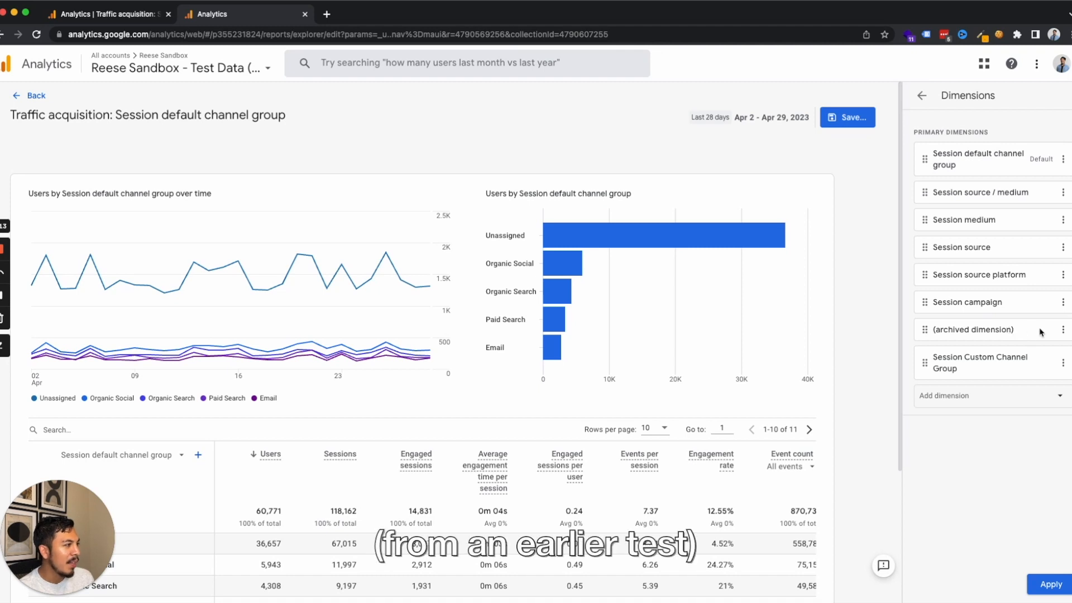
{"action": "left_click", "coordinate": [1062, 329]}
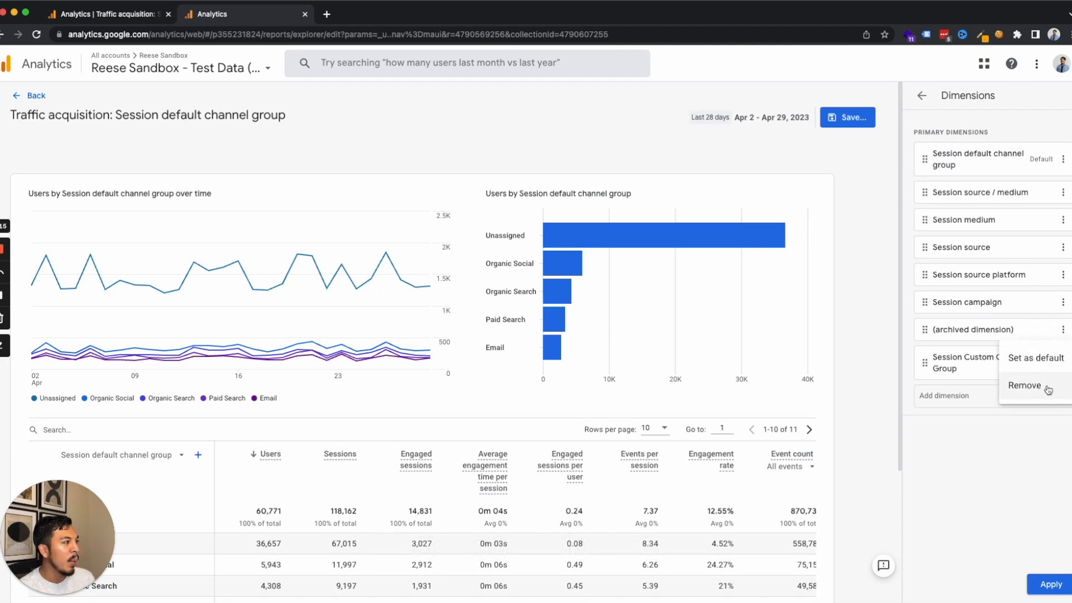
{"action": "left_click", "coordinate": [1048, 389]}
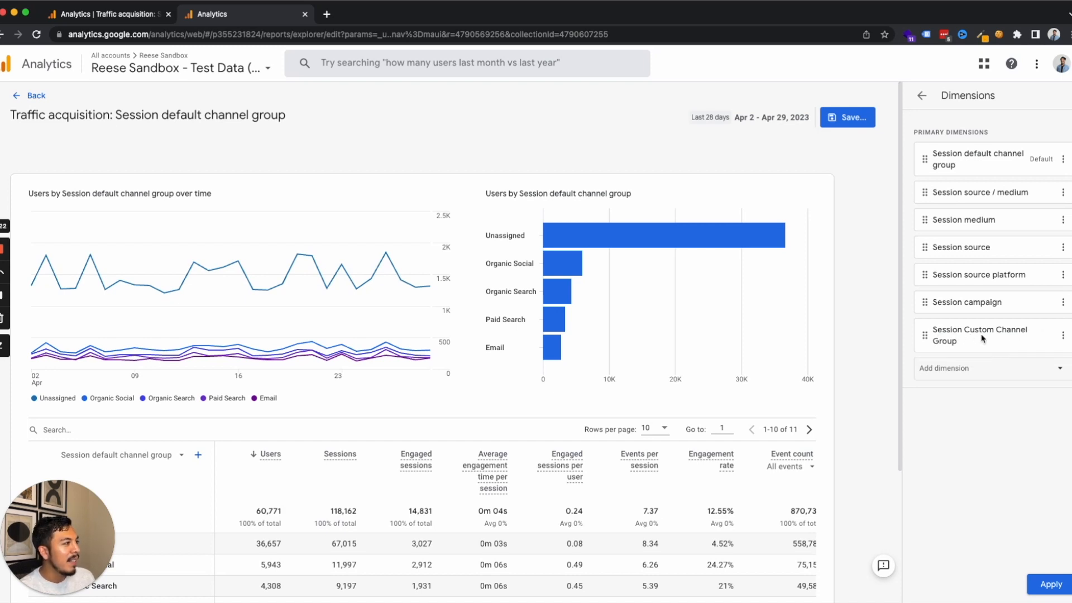
Step: Search the dimensions that can be added to the report for "chan"
{"action": "left_click", "coordinate": [984, 371]}
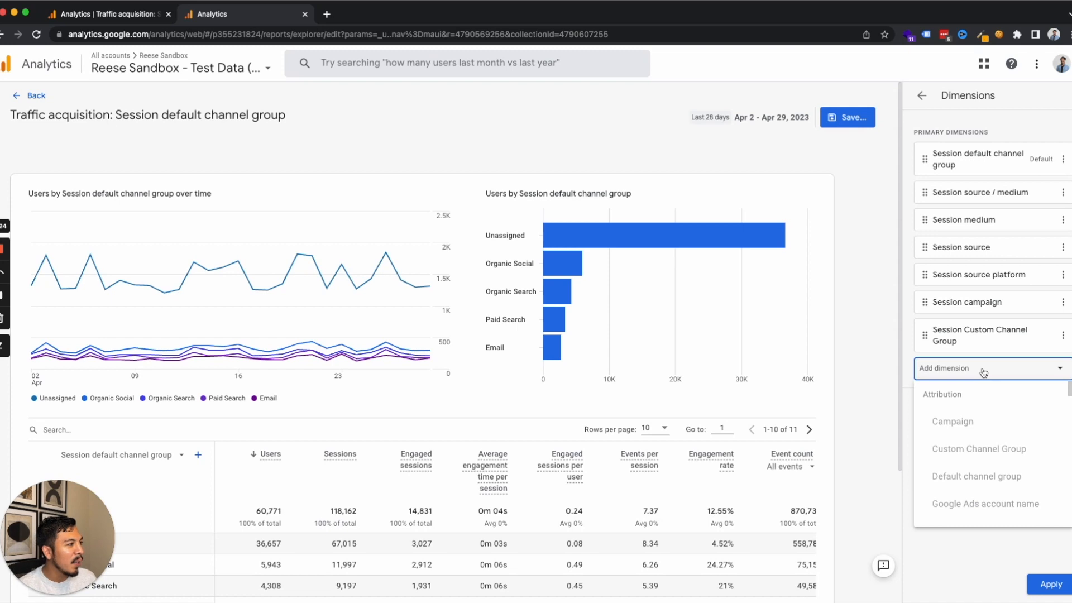
{"action": "type", "text": "chan"}
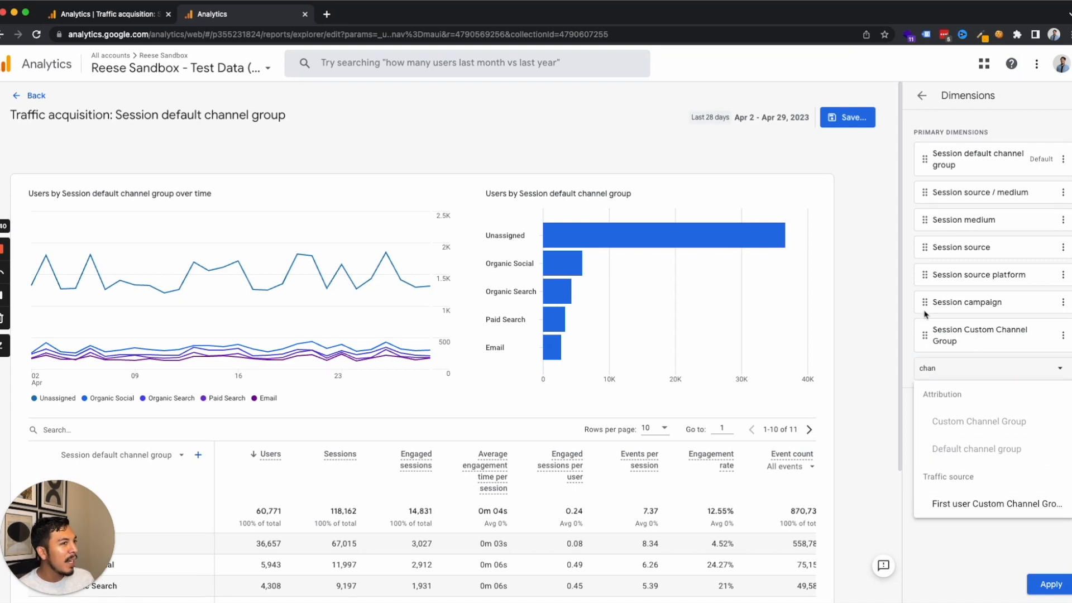
{"action": "left_click", "coordinate": [976, 368]}
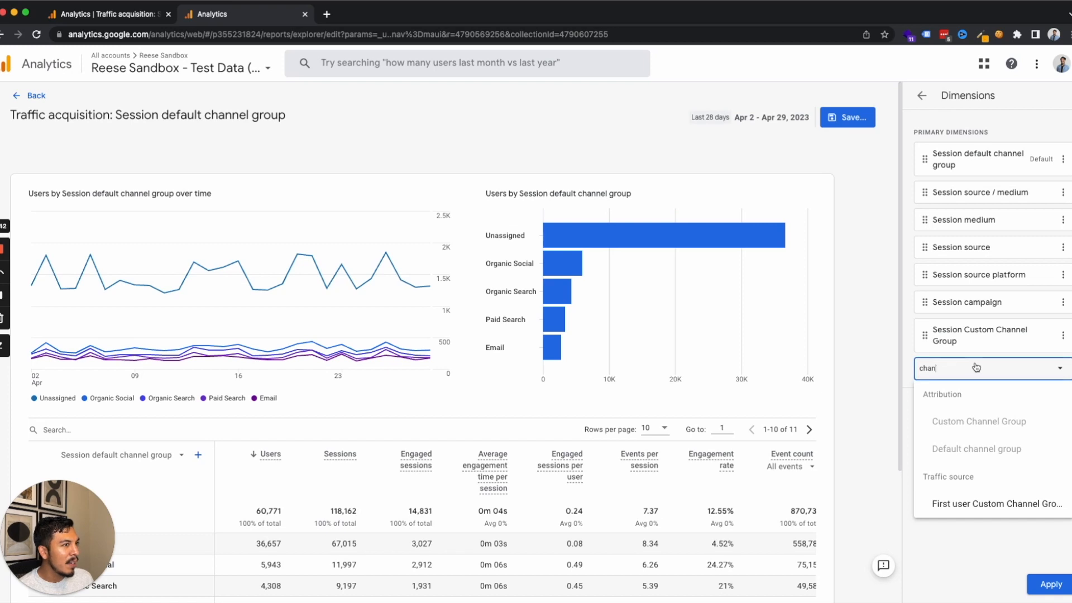
Step: Make Session Custom Channel Group the report's default dimension, placed first among the primary dimensions, and apply the change
{"action": "left_click", "coordinate": [1063, 335]}
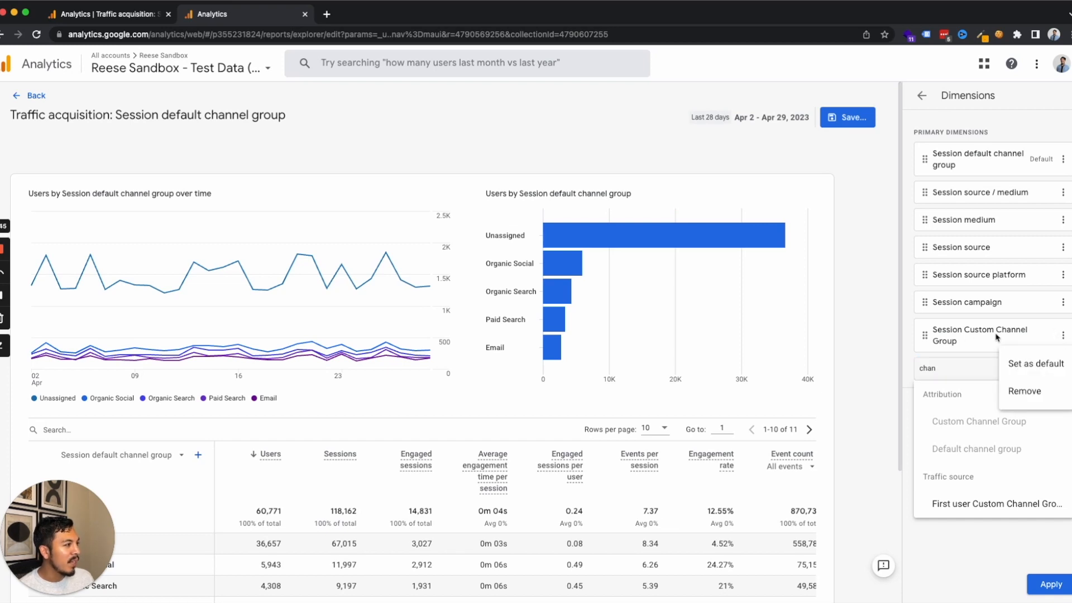
{"action": "left_click", "coordinate": [1006, 363]}
{"action": "left_click_drag", "start_coordinate": [925, 325], "coordinate": [938, 161]}
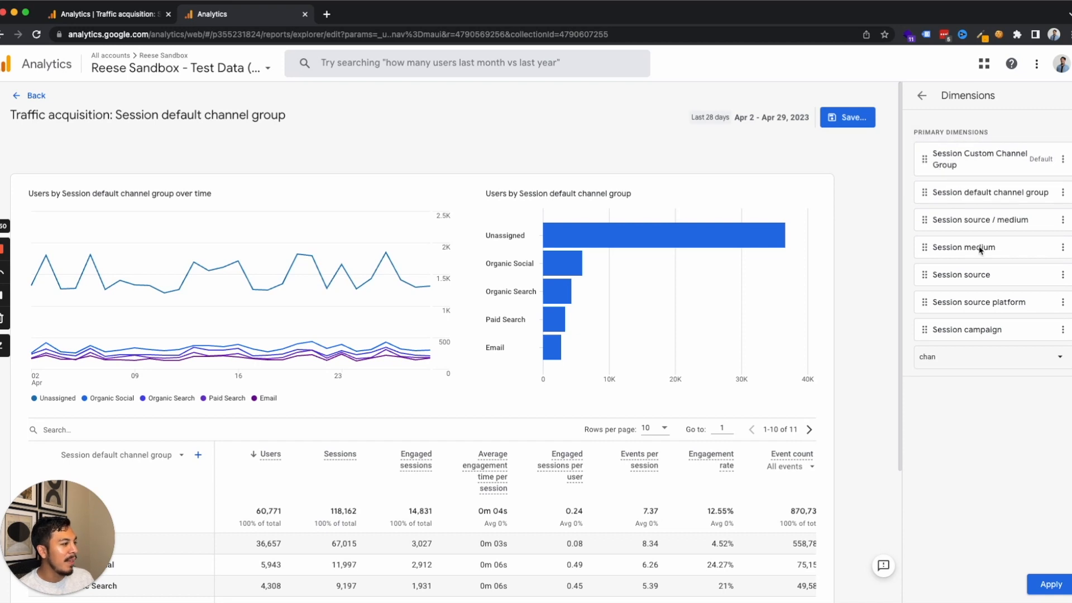
{"action": "left_click", "coordinate": [1051, 586]}
Step: Save the changes to the current Traffic acquisition report and return to the report view
{"action": "left_click", "coordinate": [844, 117]}
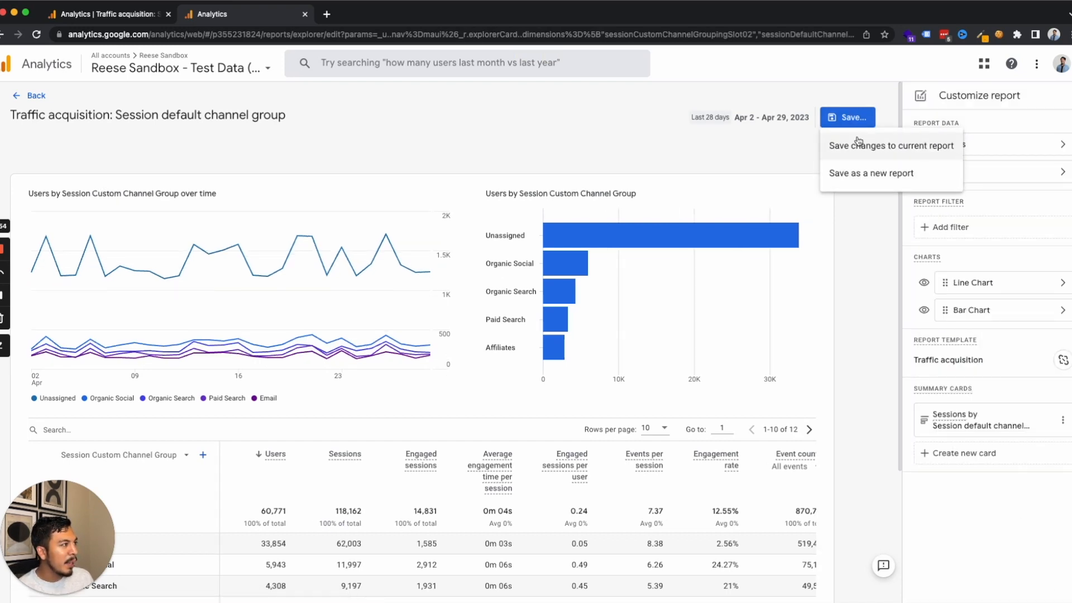
{"action": "left_click", "coordinate": [887, 155]}
{"action": "left_click", "coordinate": [647, 387]}
{"action": "left_click", "coordinate": [45, 100]}
Step: Check the primary dimension choices of the report table and filter its rows by "unassigned"
{"action": "scroll", "coordinate": [335, 347], "scroll_direction": "down", "scroll_amount": 3}
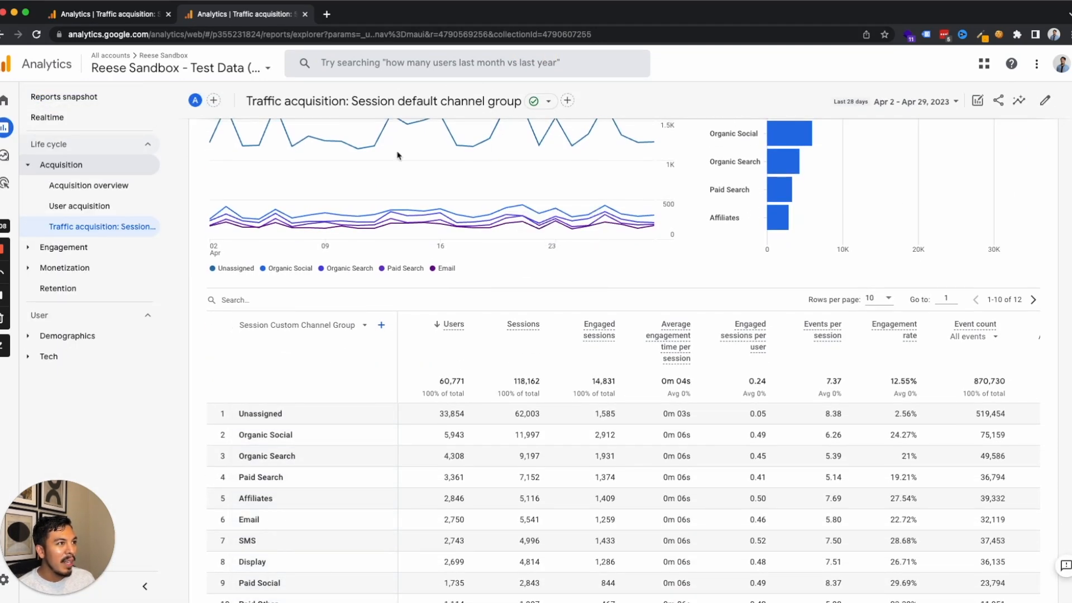
{"action": "left_click", "coordinate": [324, 329]}
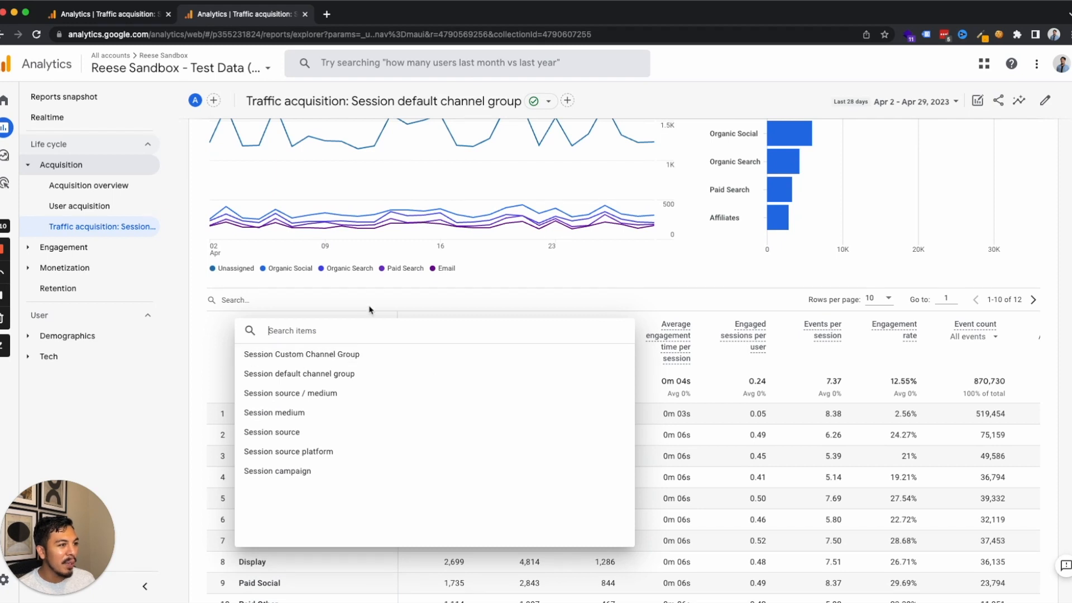
{"action": "left_click", "coordinate": [335, 299]}
{"action": "type", "text": "unassigned"}
{"action": "key", "text": "Return"}
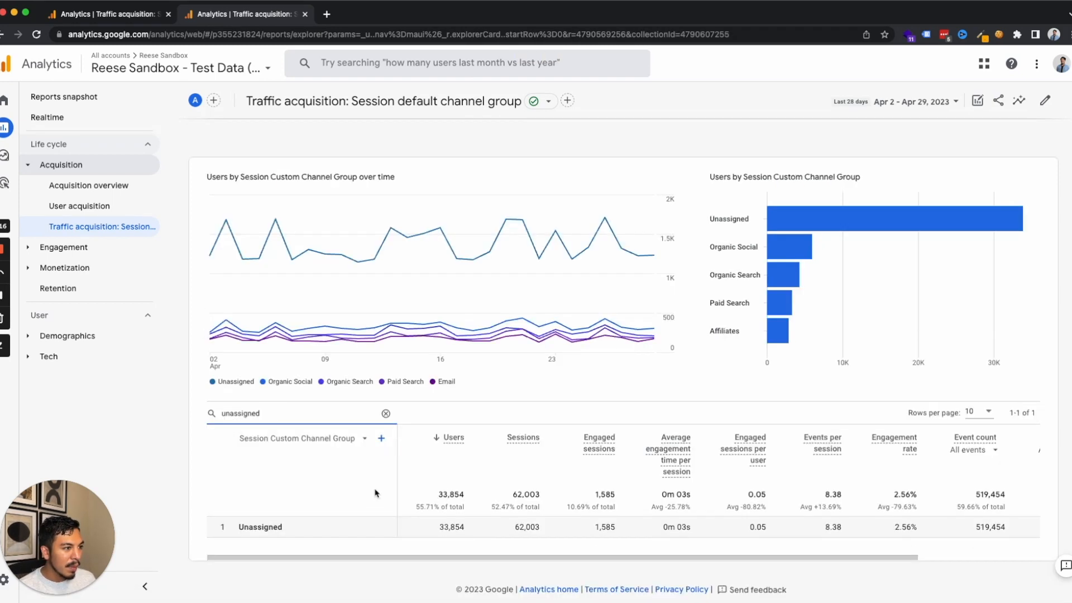
Step: Add Session source / medium as the secondary dimension to break down the unassigned traffic
{"action": "left_click", "coordinate": [381, 439]}
{"action": "type", "text": "source"}
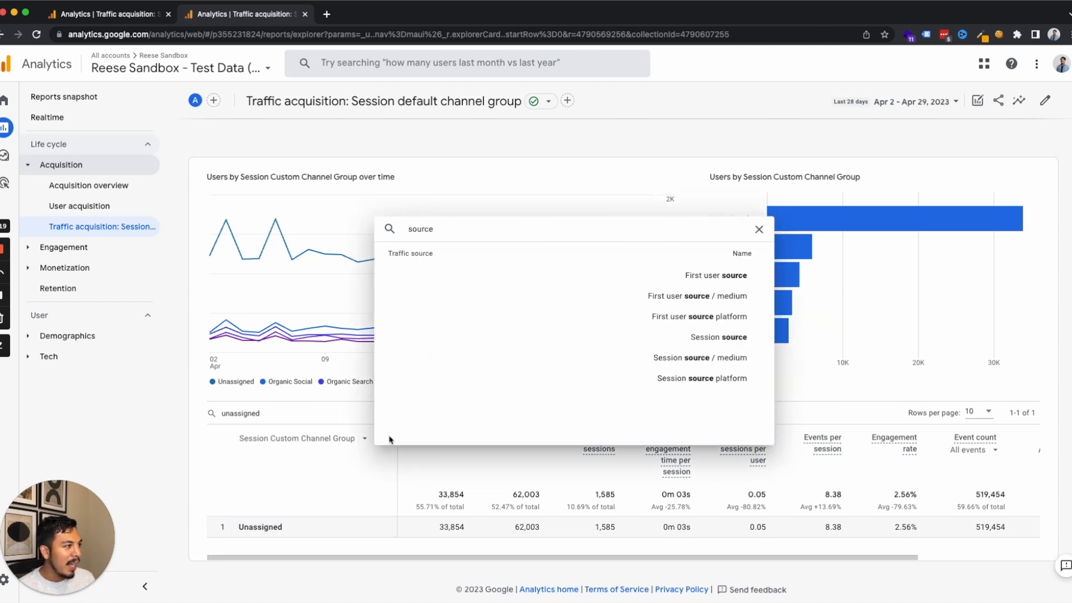
{"action": "left_click", "coordinate": [671, 364]}
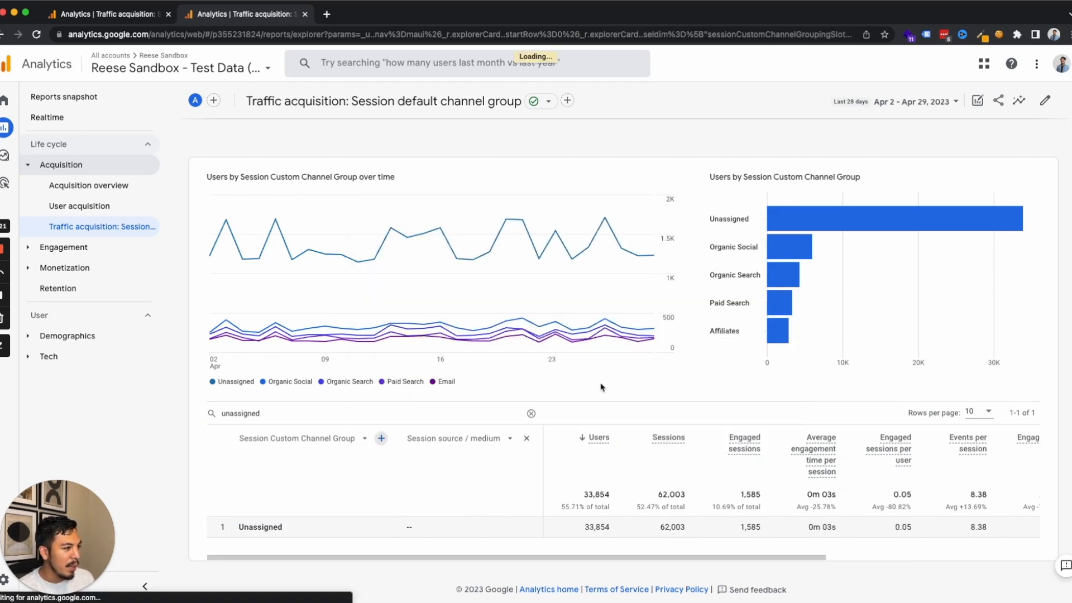
{"action": "scroll", "coordinate": [503, 419], "scroll_direction": "down", "scroll_amount": 1}
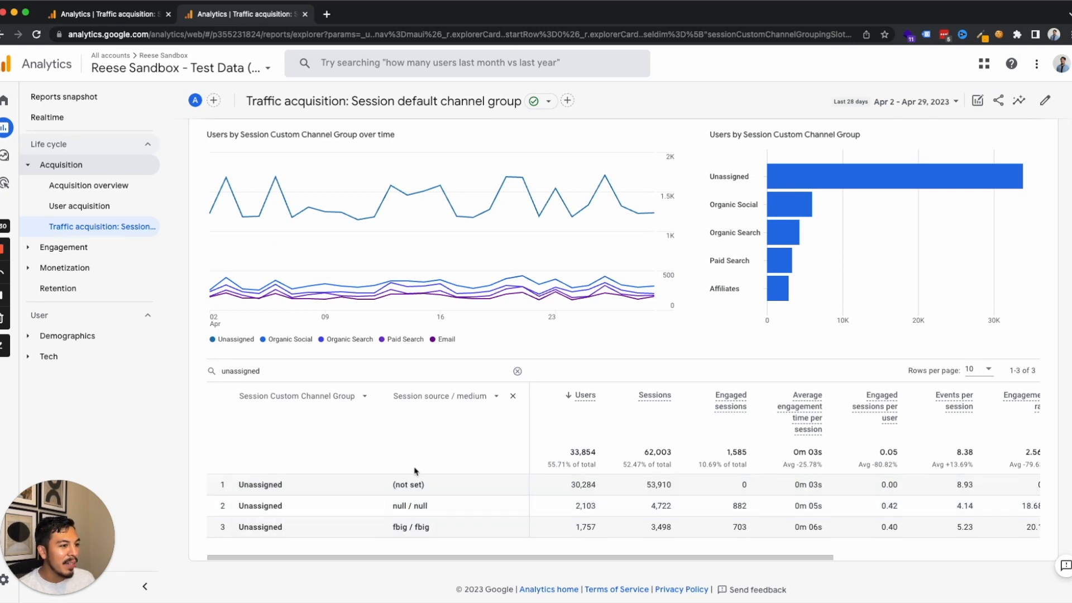
Step: Replace the table filter with "affiliates" and examine the source / medium values grouped under the Affiliates channel
{"action": "left_click", "coordinate": [279, 370]}
{"action": "key", "text": "super+a"}
{"action": "type", "text": "affiliates"}
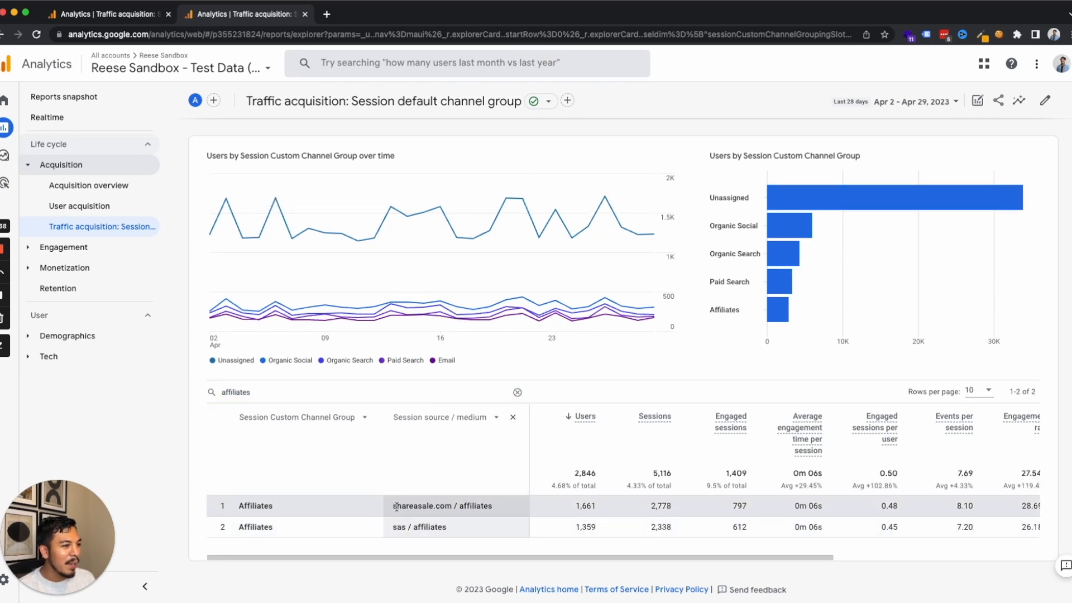
{"action": "left_click_drag", "start_coordinate": [394, 506], "coordinate": [457, 527]}
{"action": "left_click", "coordinate": [454, 531]}
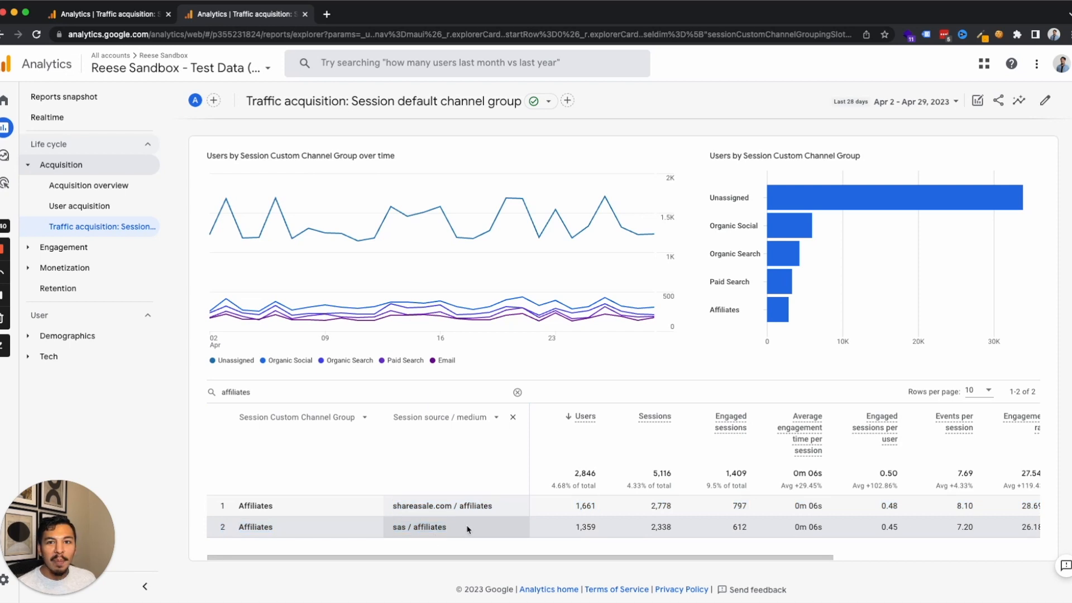